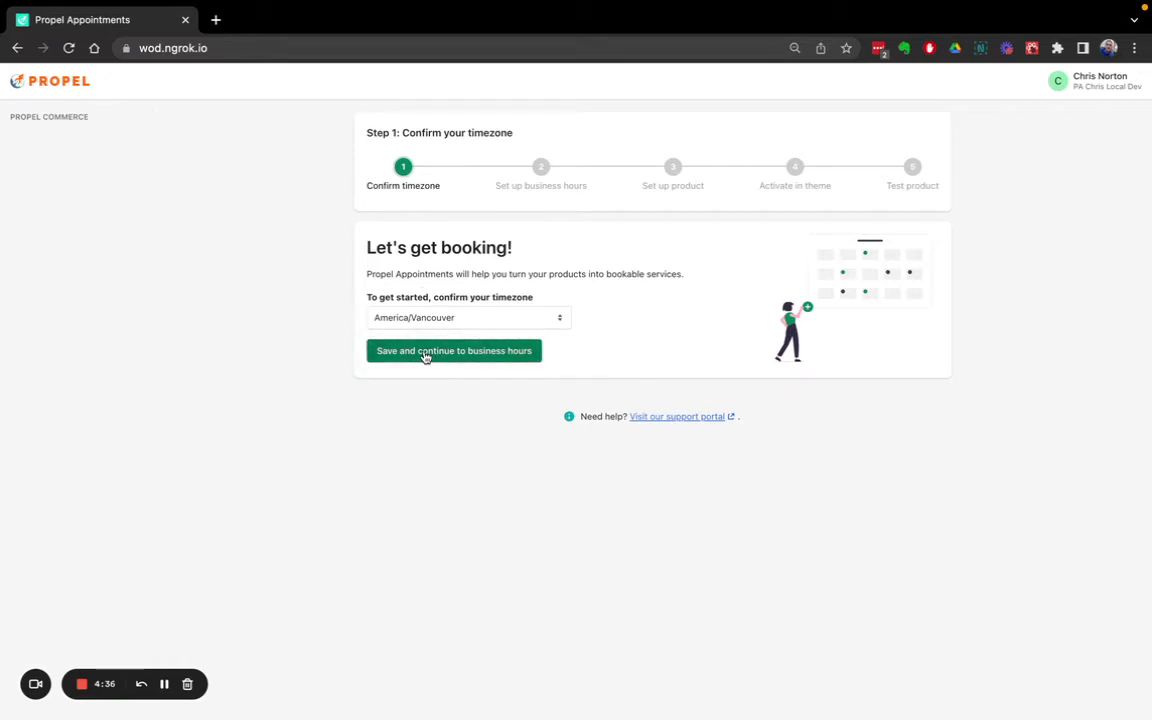
Confirm the America/Vancouver timezone and add a closed business hours override for December 23 to 27, 2022
left_click(425, 351)
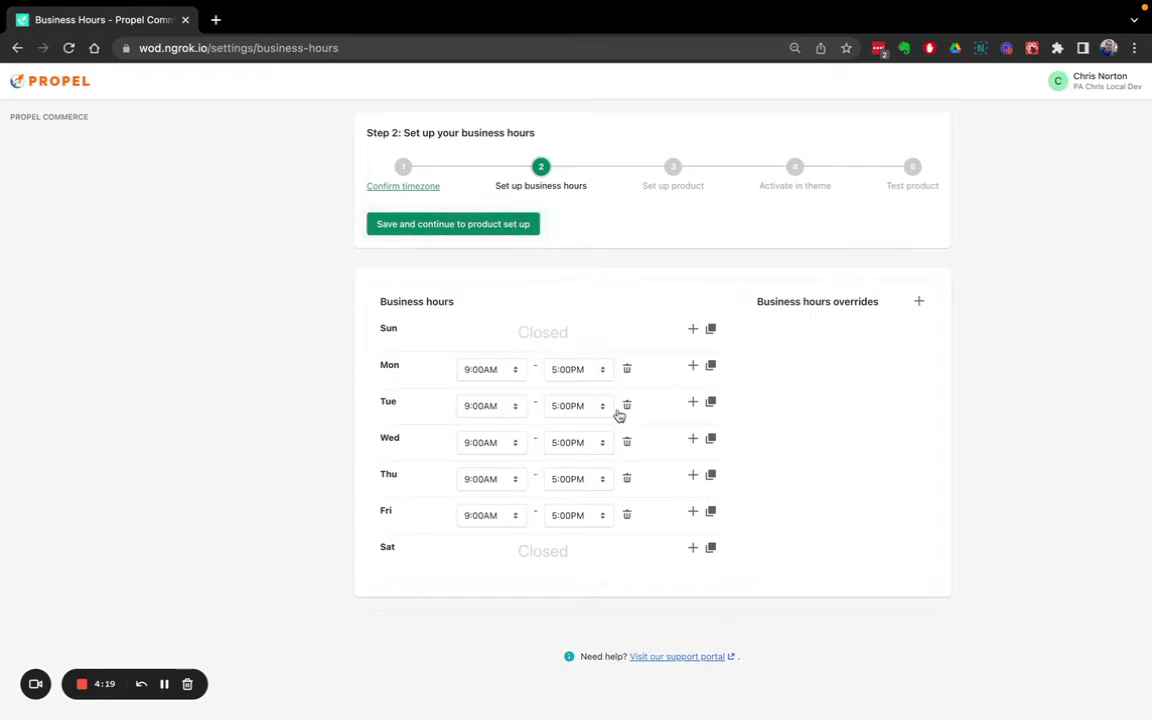
left_click(918, 301)
left_click(757, 299)
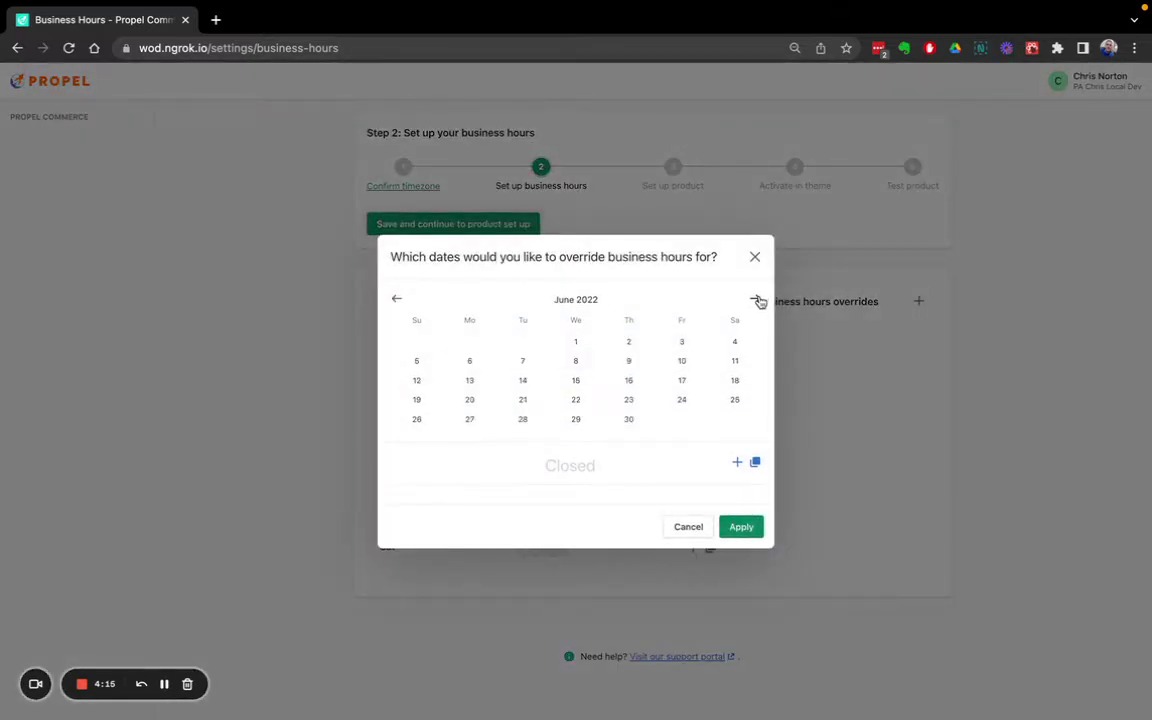
left_click(757, 299)
left_click(757, 299)
left_click(757, 299)
left_click(757, 299)
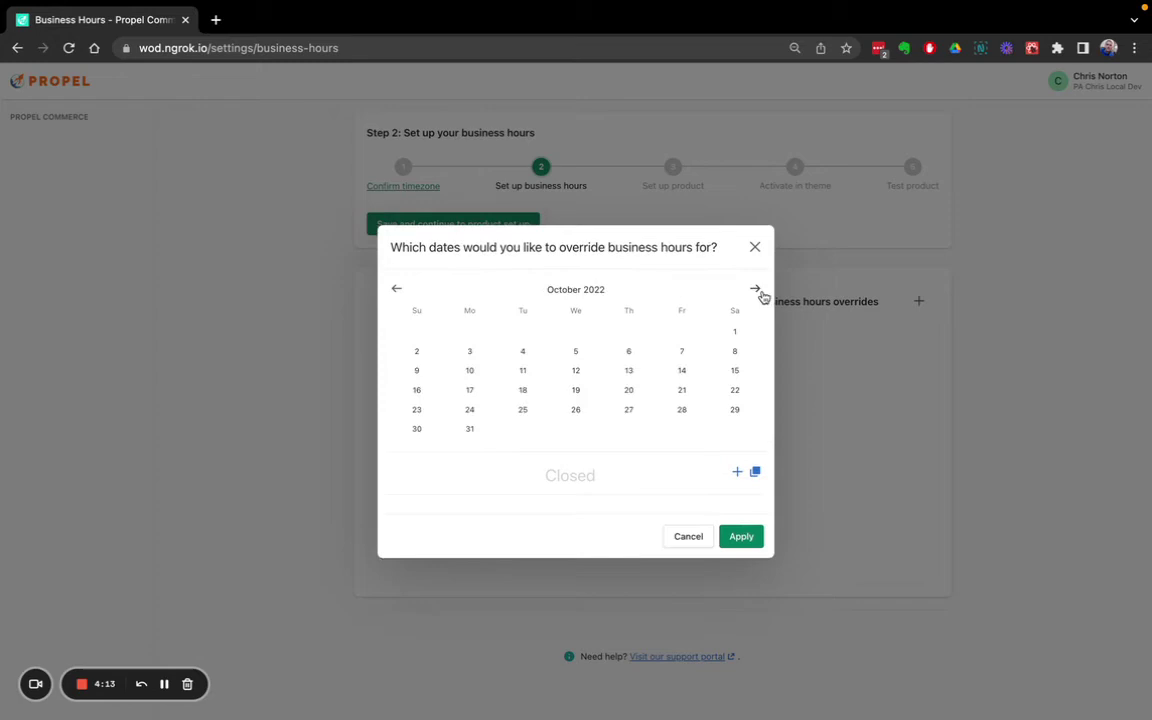
left_click(758, 299)
left_click(755, 299)
left_click(734, 381)
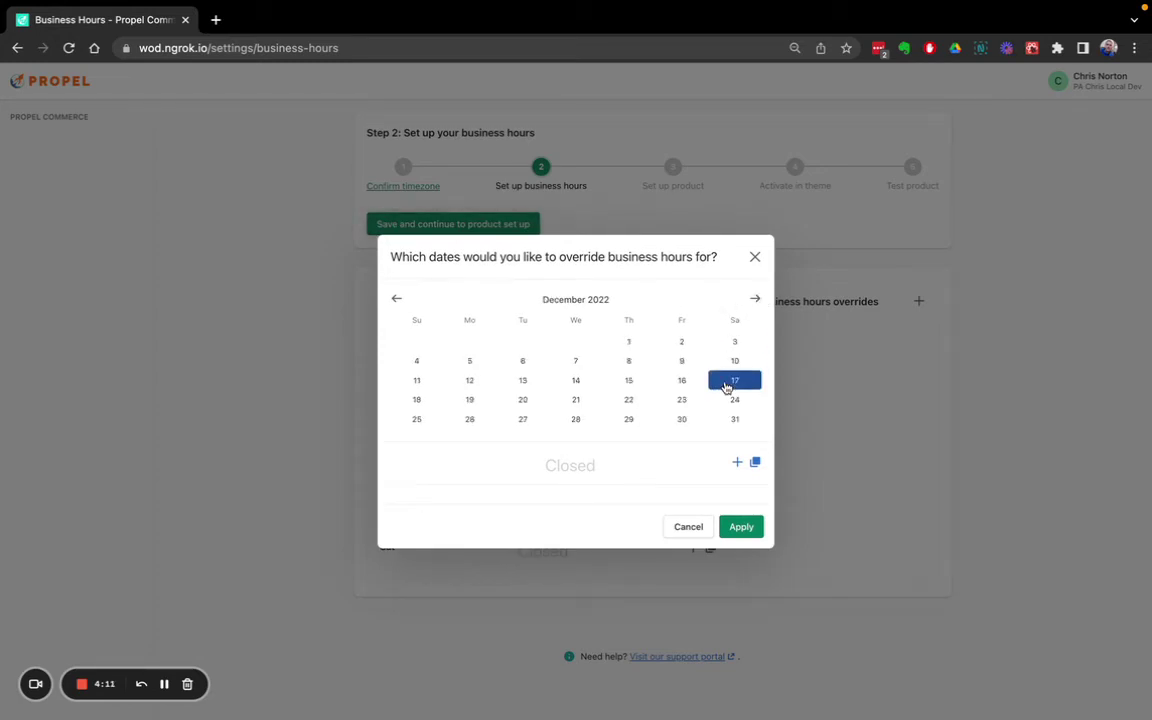
left_click(688, 384)
left_click(697, 399)
left_click(535, 419)
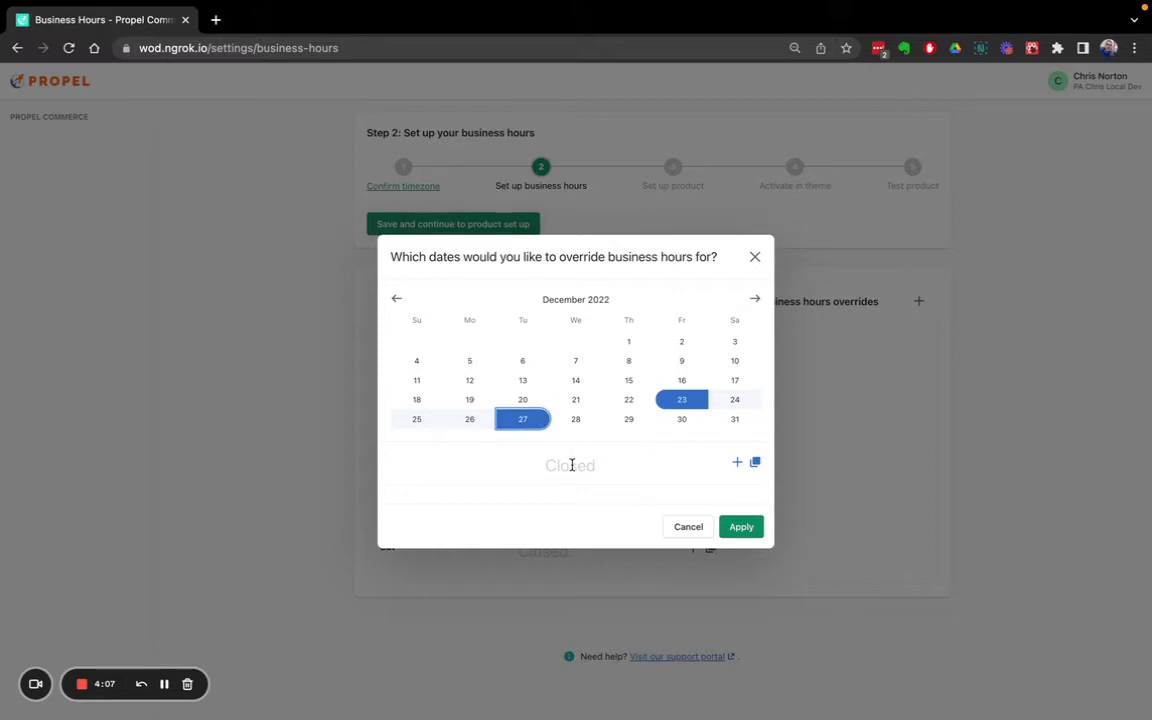
left_click(739, 527)
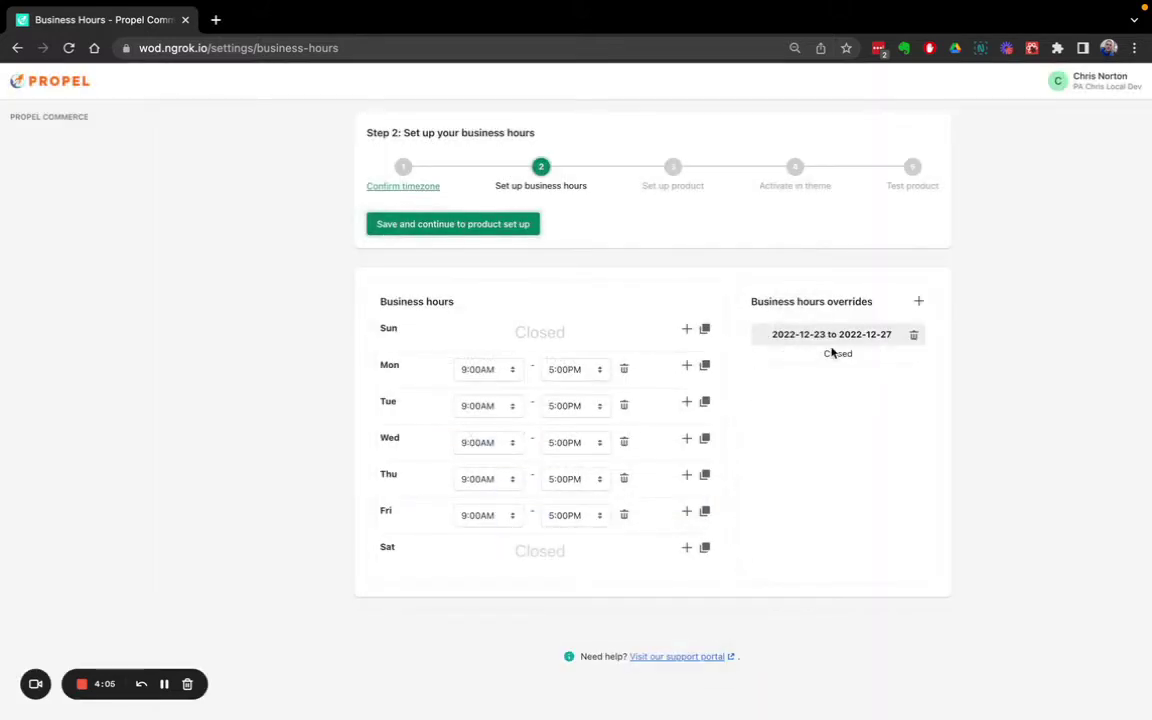
Save the business hours and choose Hot Stone Massage as the product to set up
left_click(455, 226)
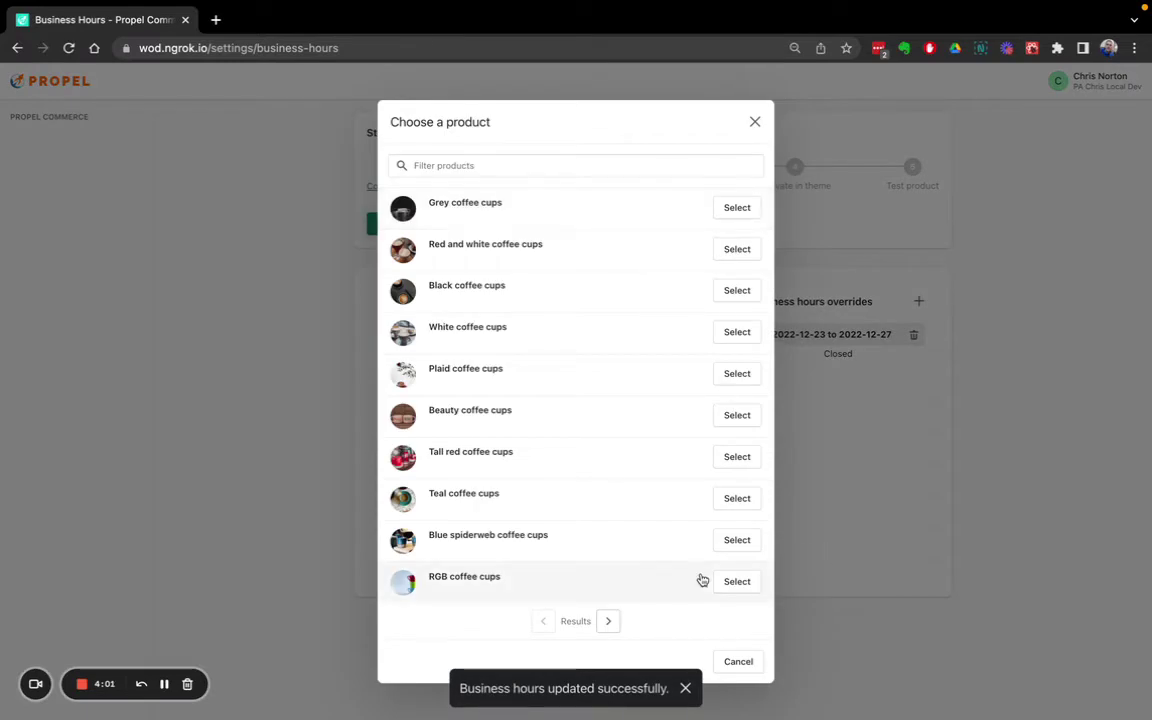
left_click(609, 622)
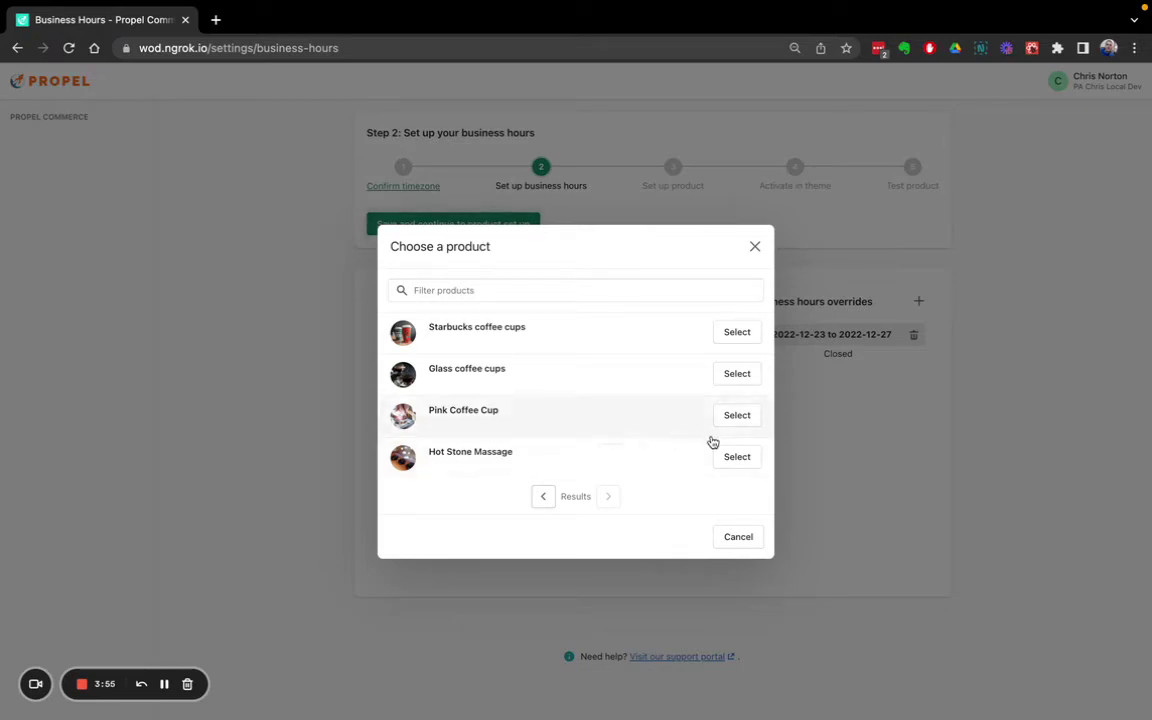
left_click(736, 457)
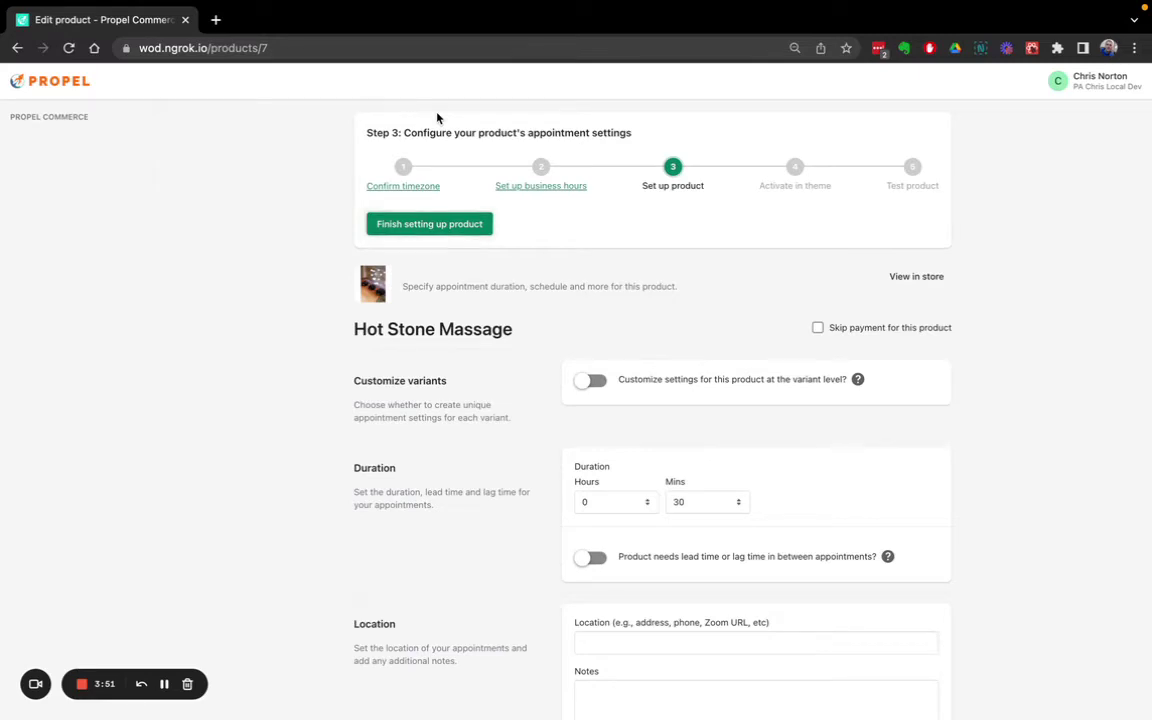
Enable variant-level settings for Hot Stone Massage and look over the 30 minutes variant's settings
scroll(641, 409, "down", 5)
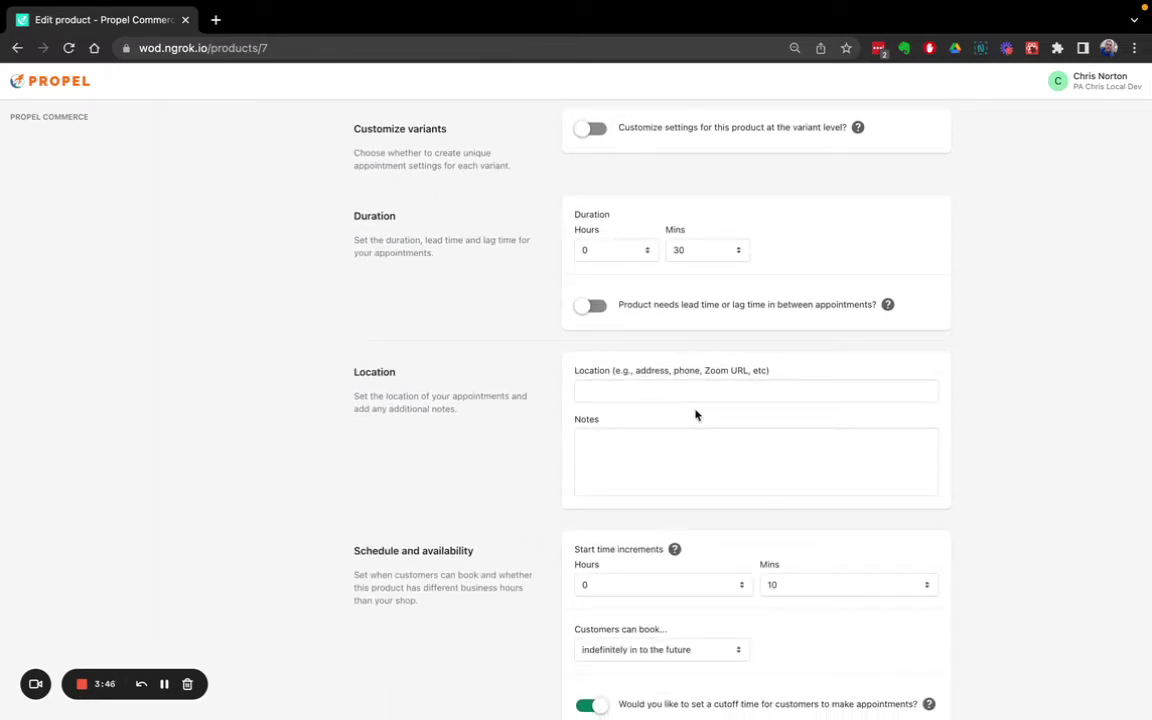
scroll(624, 500, "down", 4)
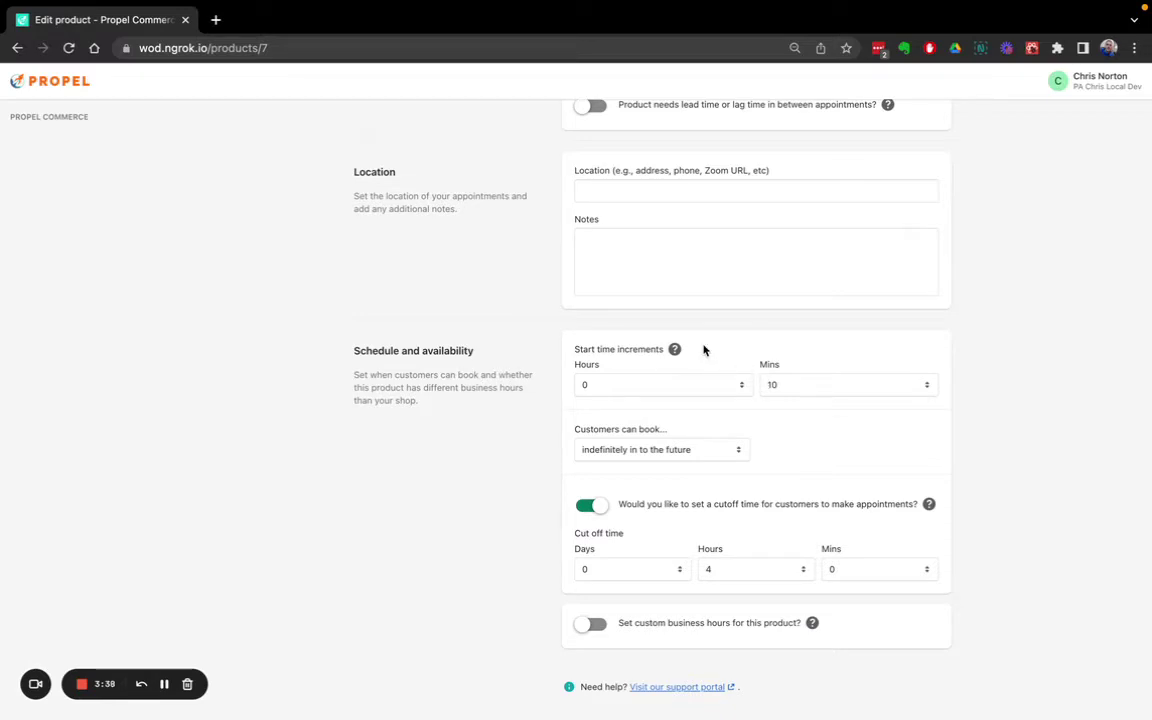
mouse_move(677, 354)
mouse_move(812, 626)
scroll(704, 321, "up", 5)
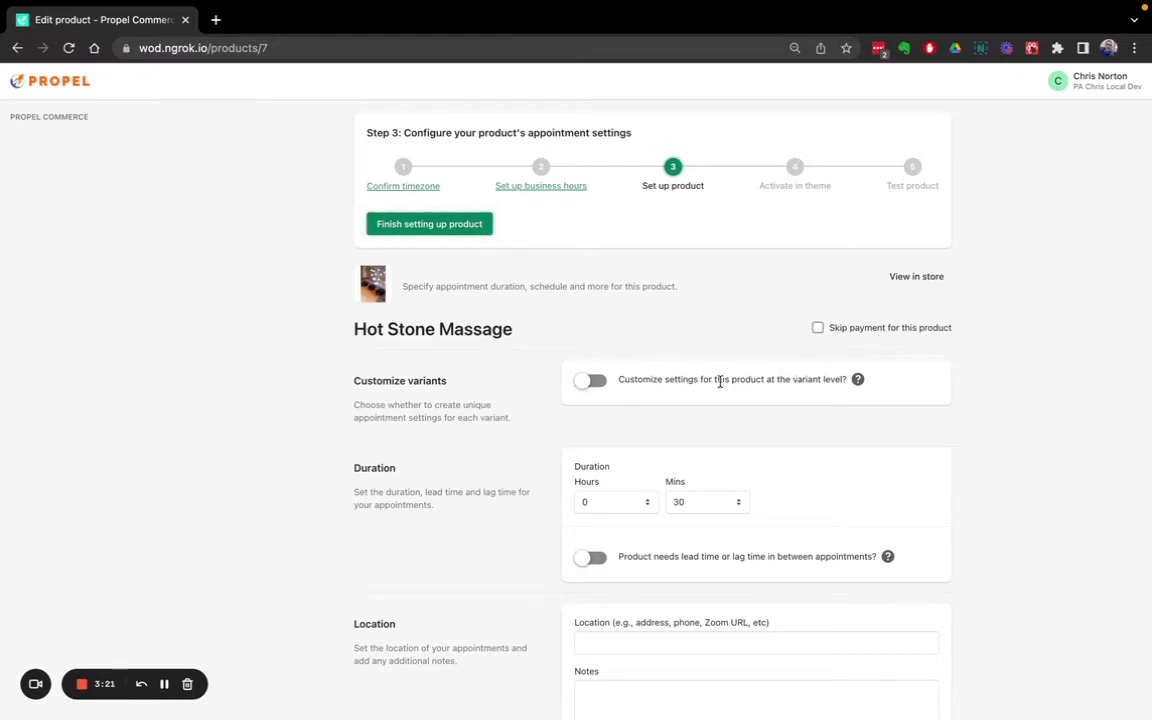
left_click(593, 381)
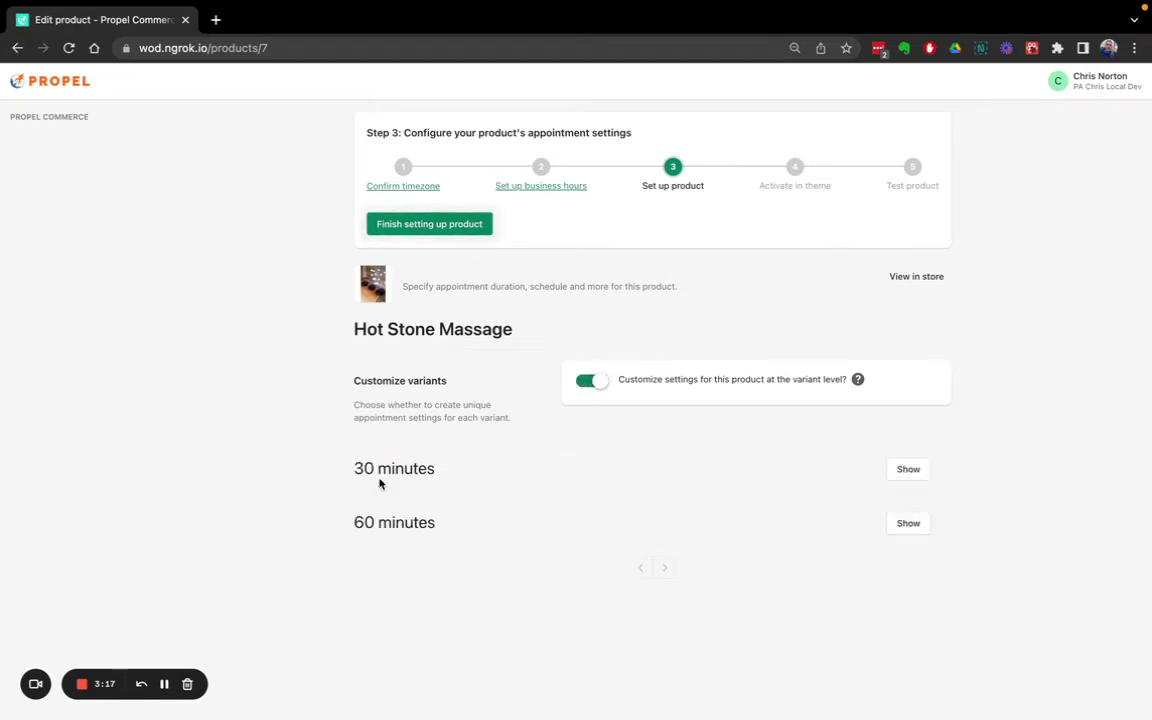
left_click(907, 470)
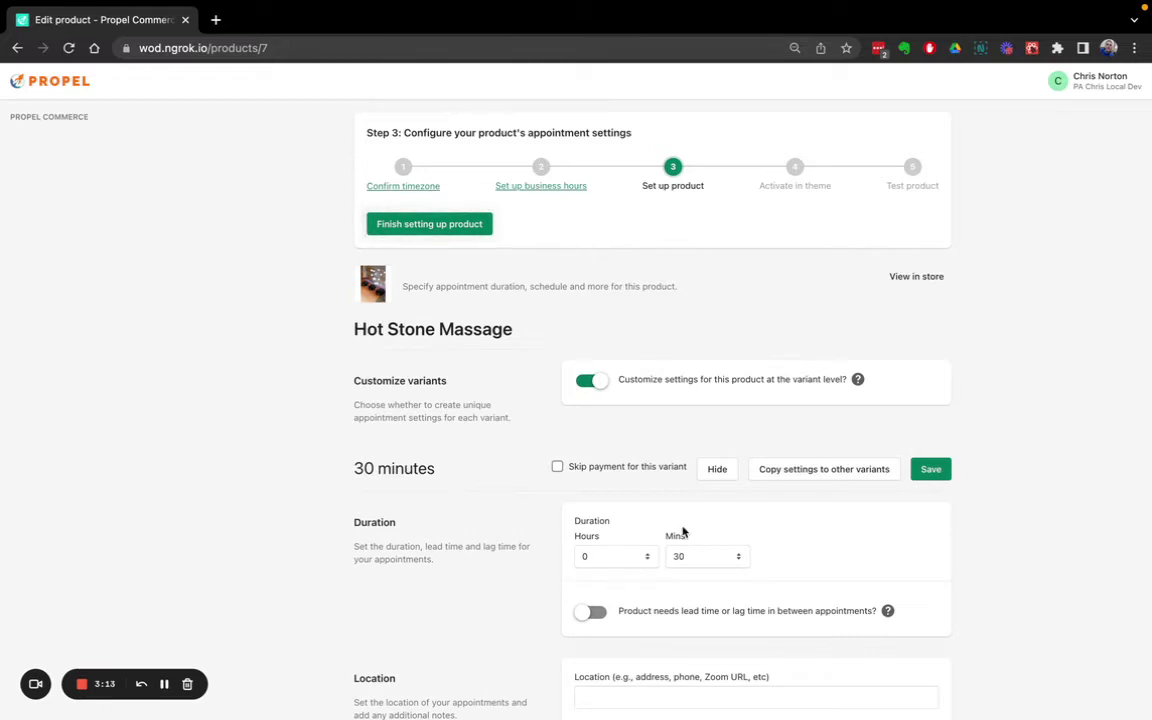
left_click(720, 473)
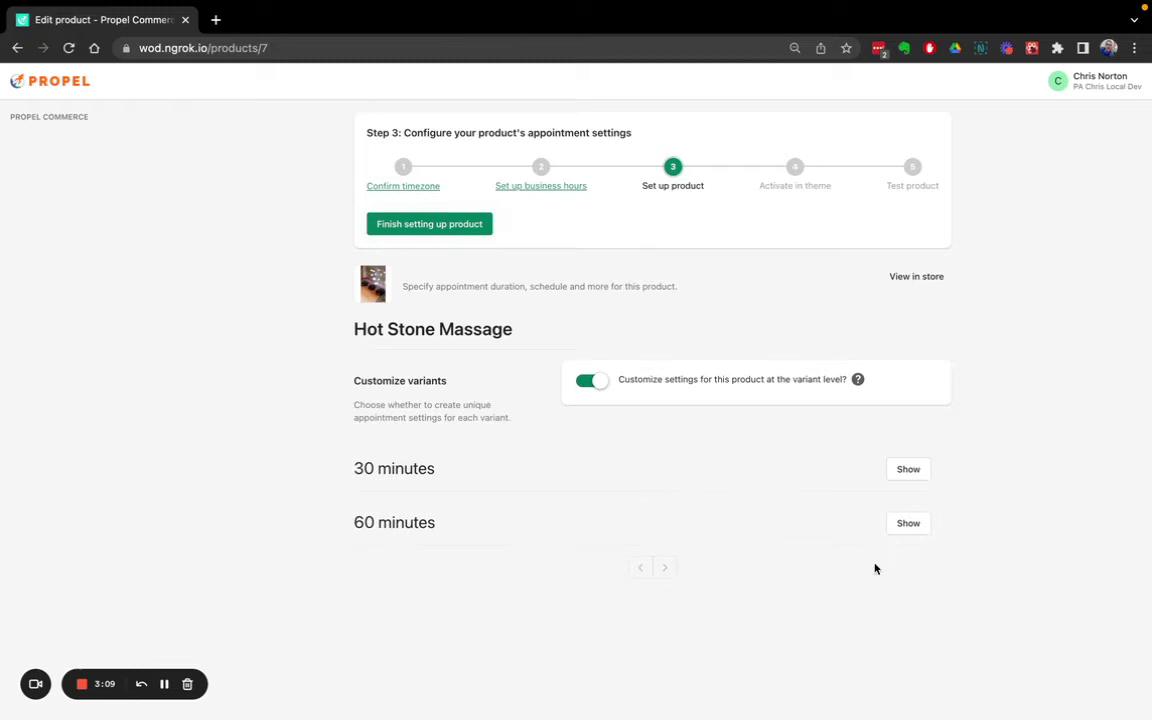
Set the 60 minutes variant's duration to 1 hour 0 minutes and save the variant
left_click(908, 523)
scroll(527, 524, "down", 2)
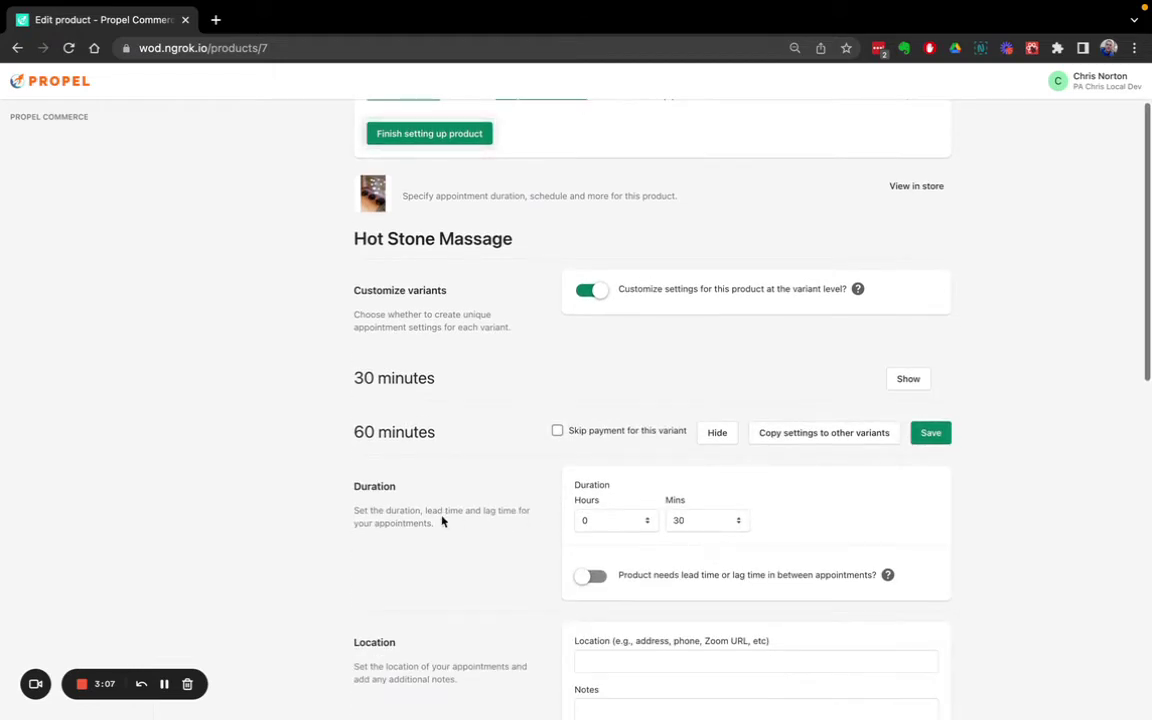
left_click(710, 525)
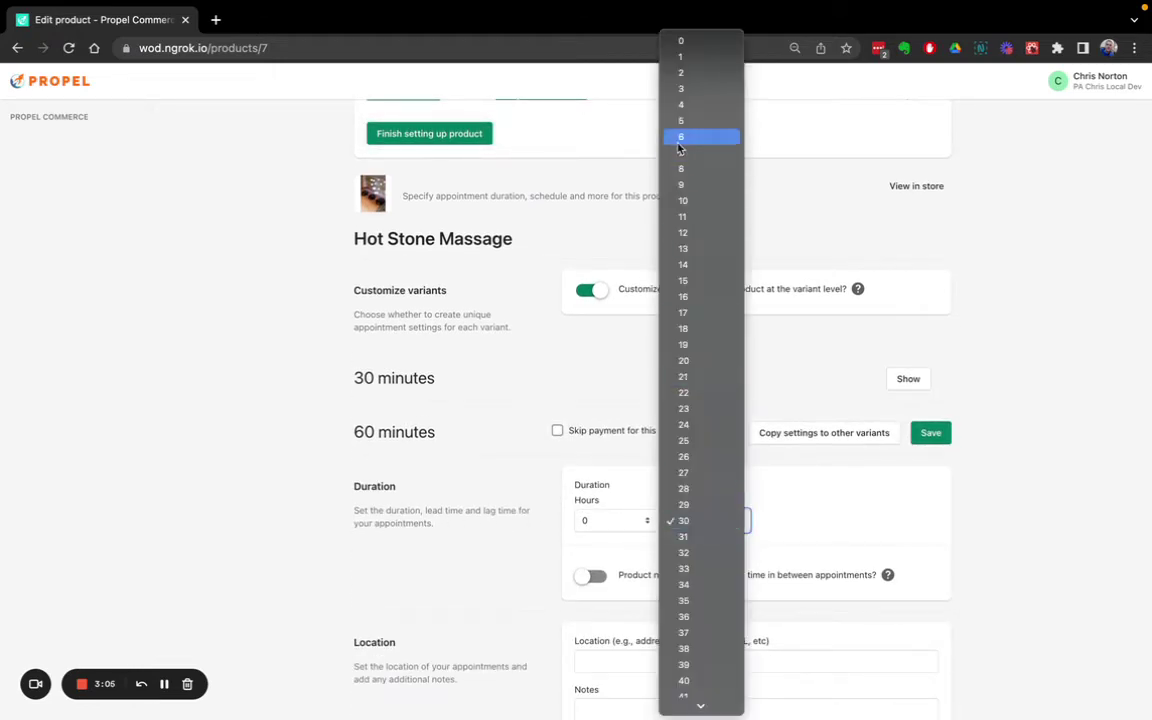
left_click(682, 42)
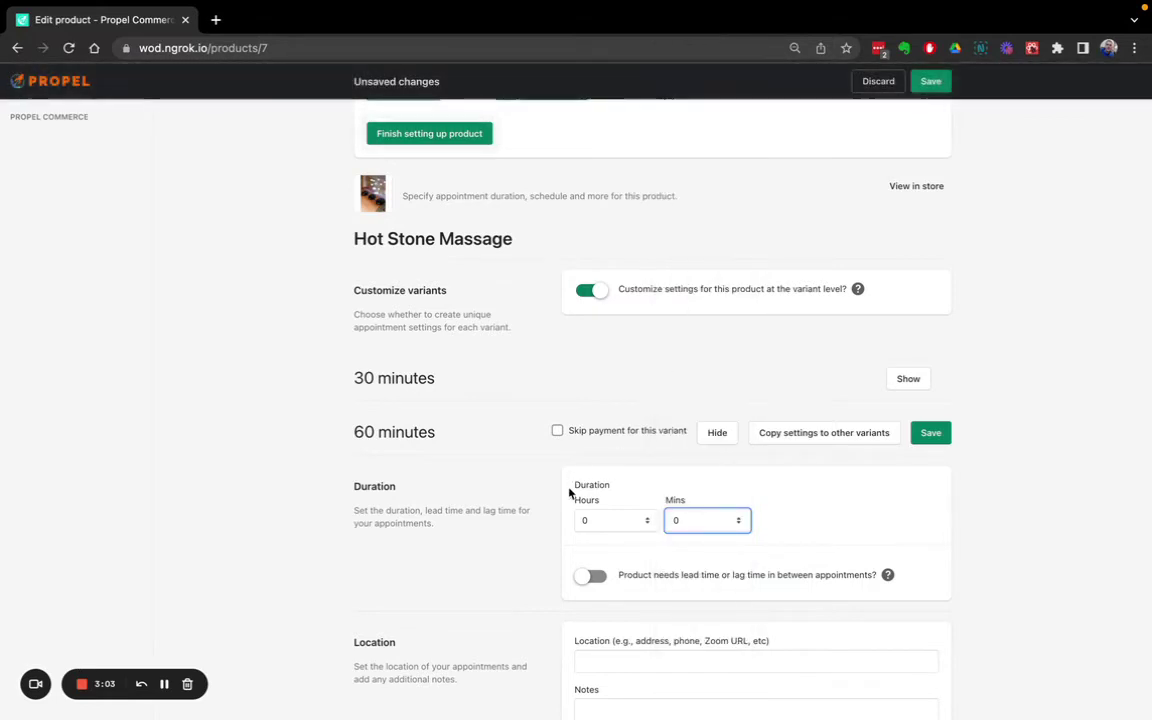
left_click(614, 521)
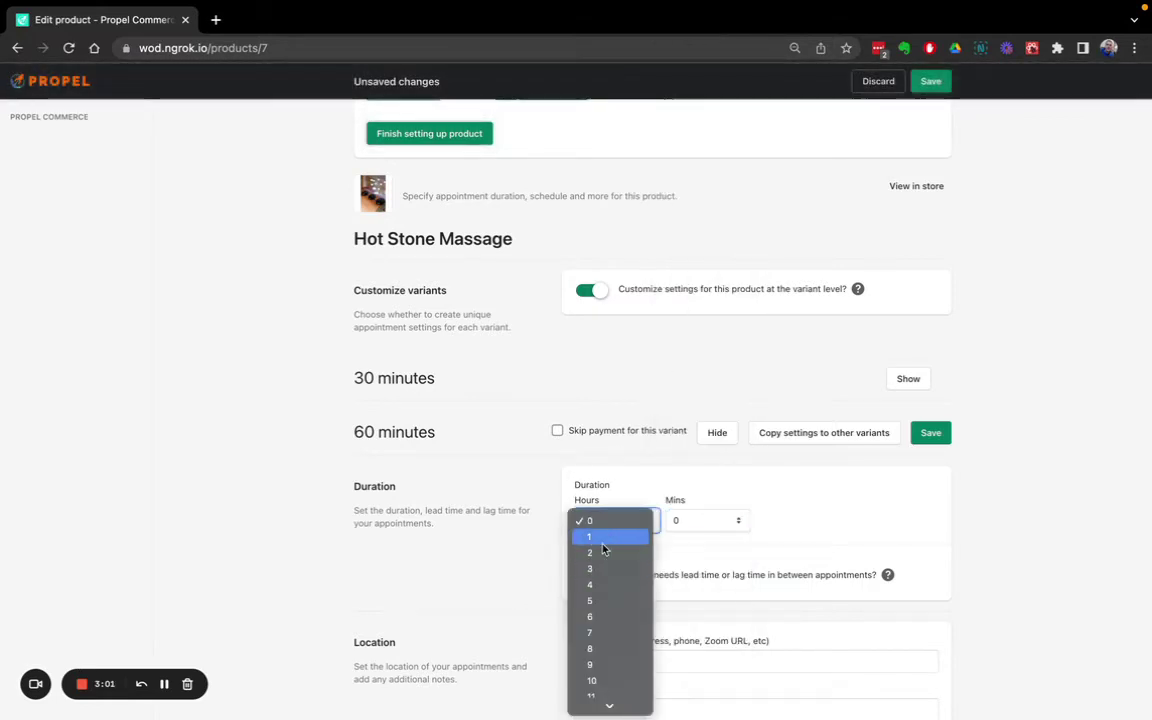
left_click(603, 540)
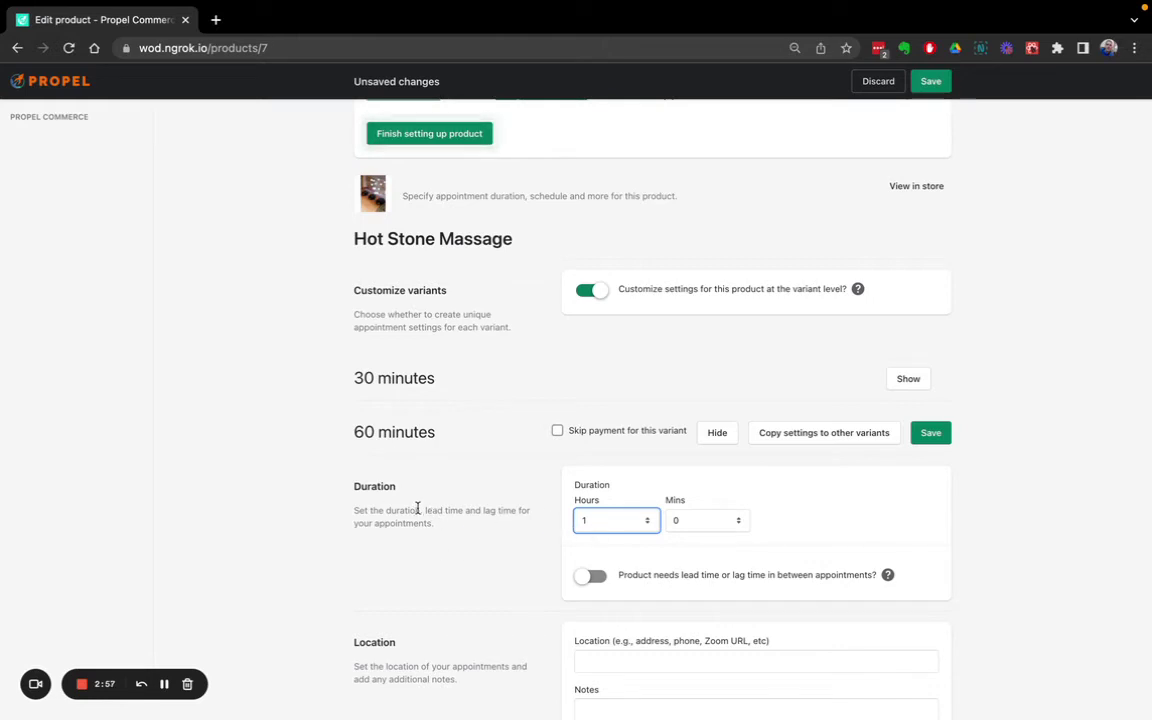
left_click(937, 434)
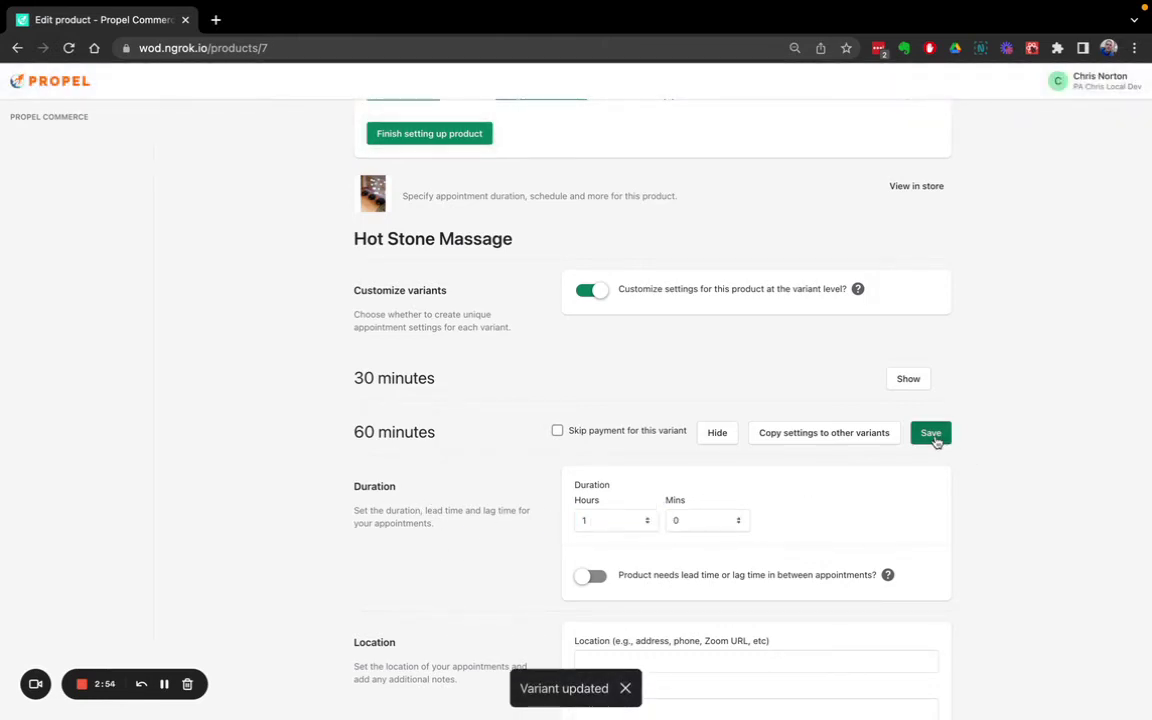
Review the 60 minutes variant's location and scheduling settings, and finish setting up the product
scroll(582, 489, "down", 5)
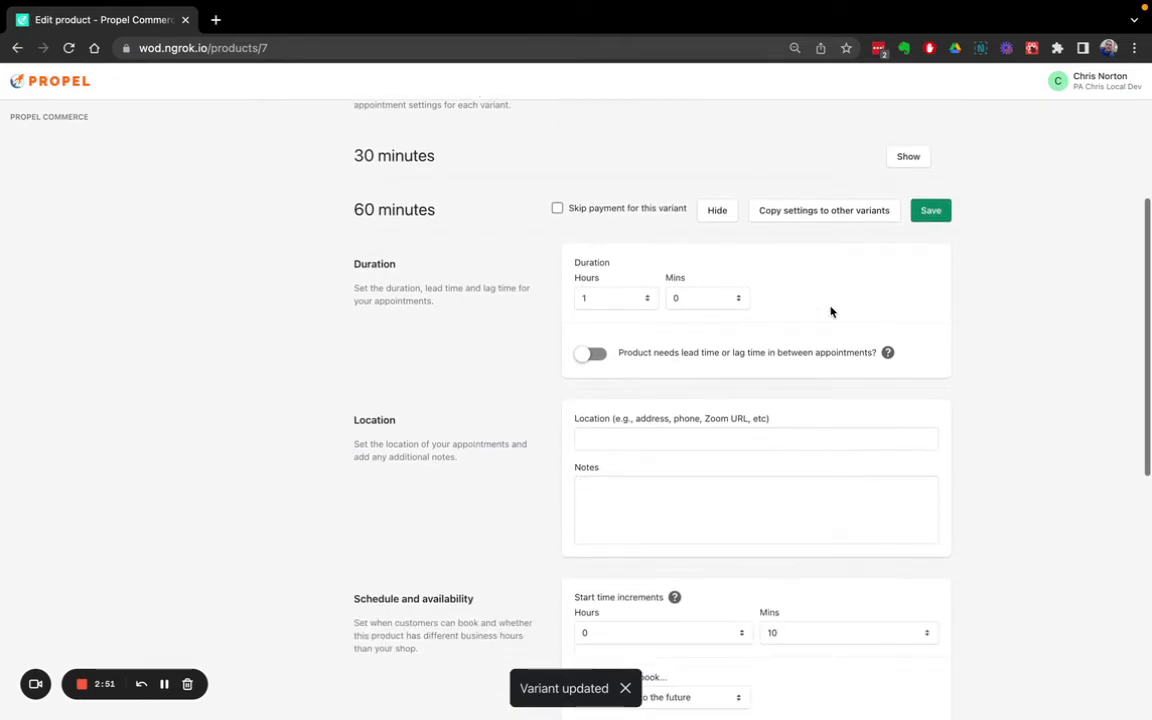
scroll(872, 358, "down", 2)
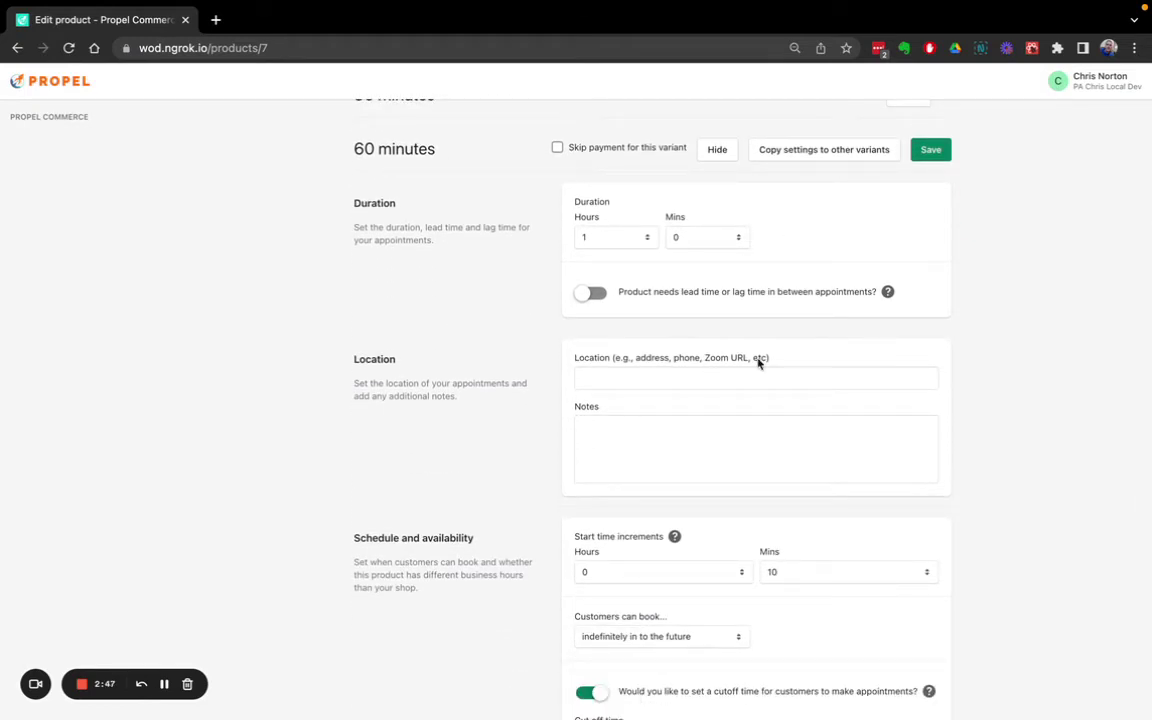
left_click(692, 377)
left_click(675, 442)
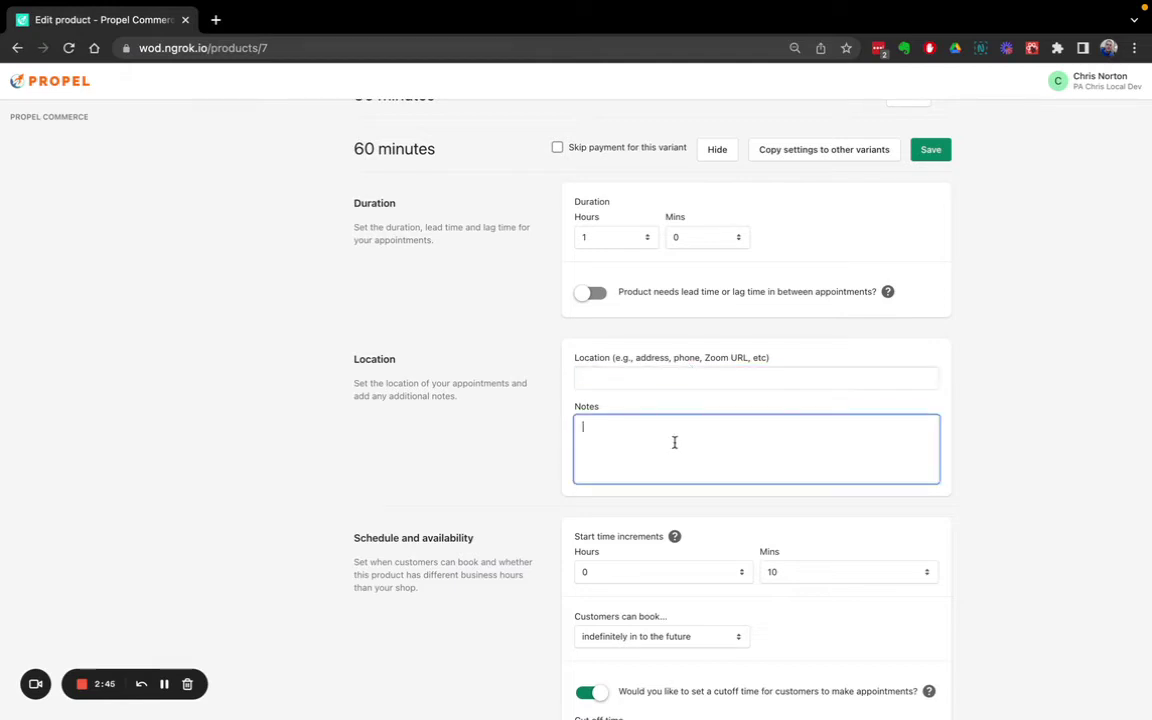
scroll(789, 445, "down", 2)
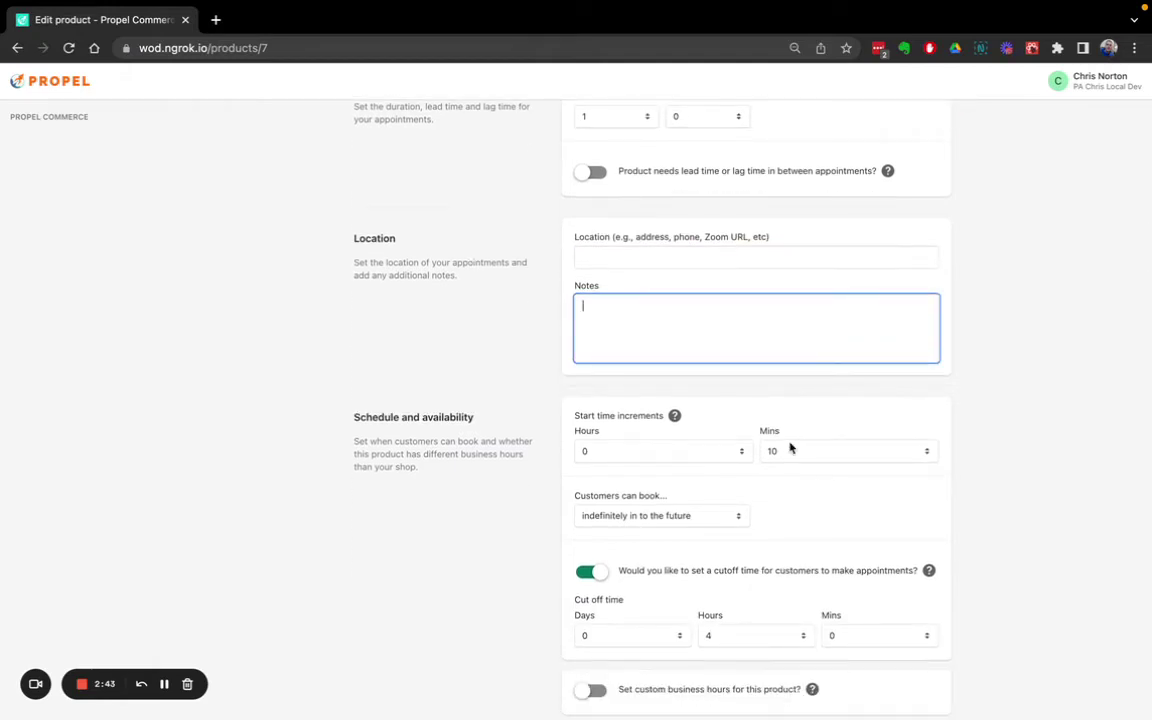
scroll(789, 447, "up", 6)
scroll(789, 447, "up", 1)
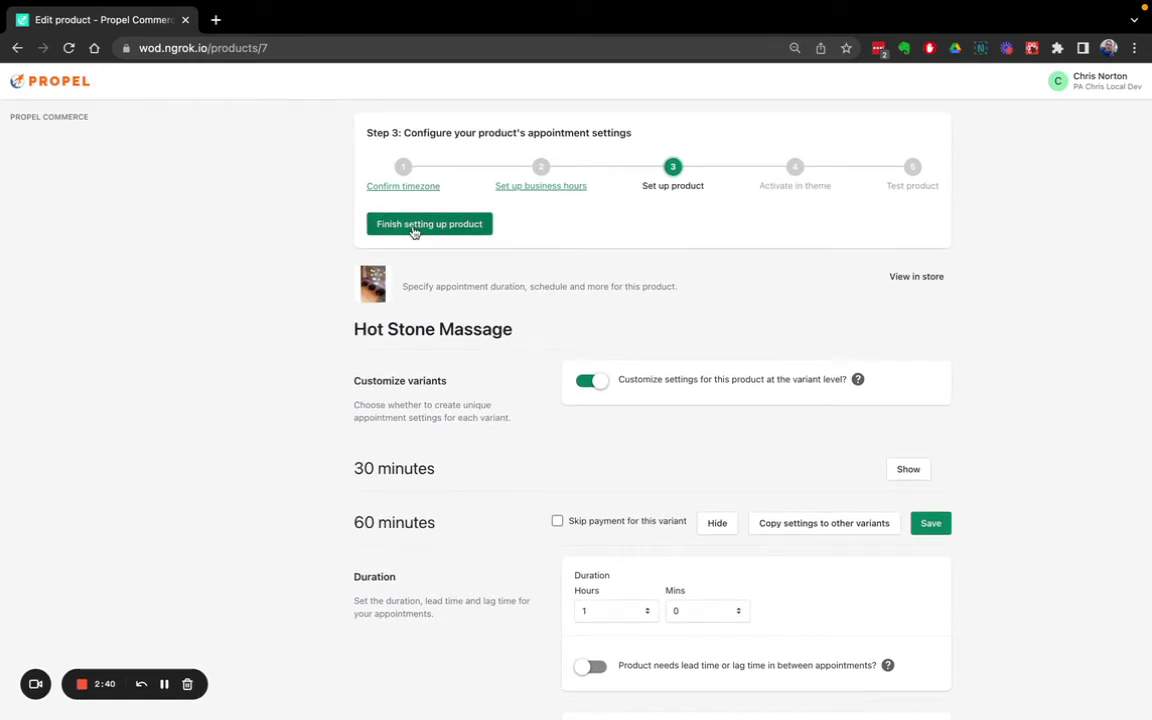
left_click(414, 229)
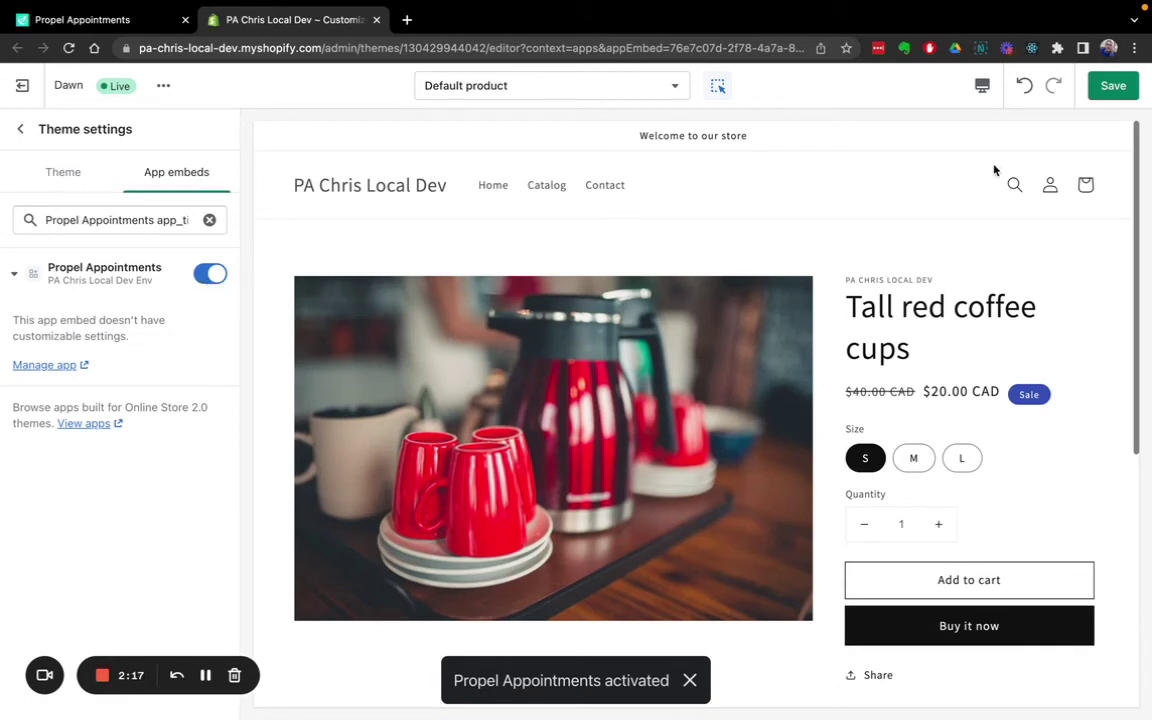
Save the Dawn theme with the Propel Appointments embed enabled and finish the theme activation setup
left_click(1116, 87)
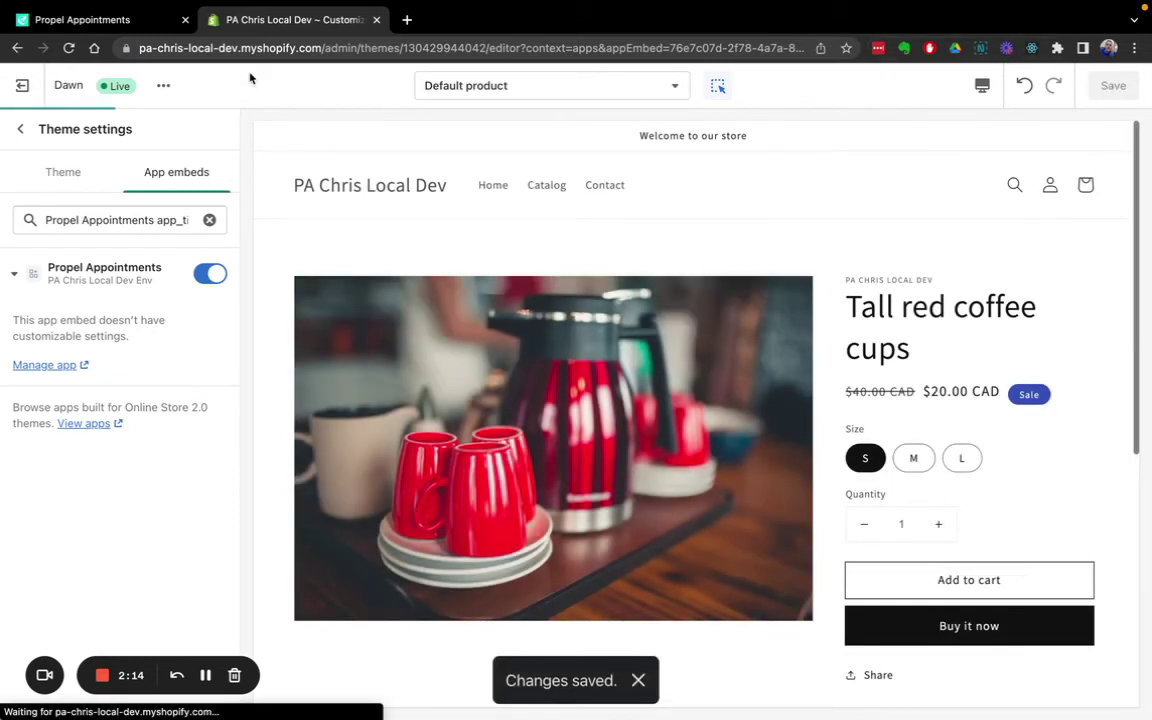
left_click(377, 20)
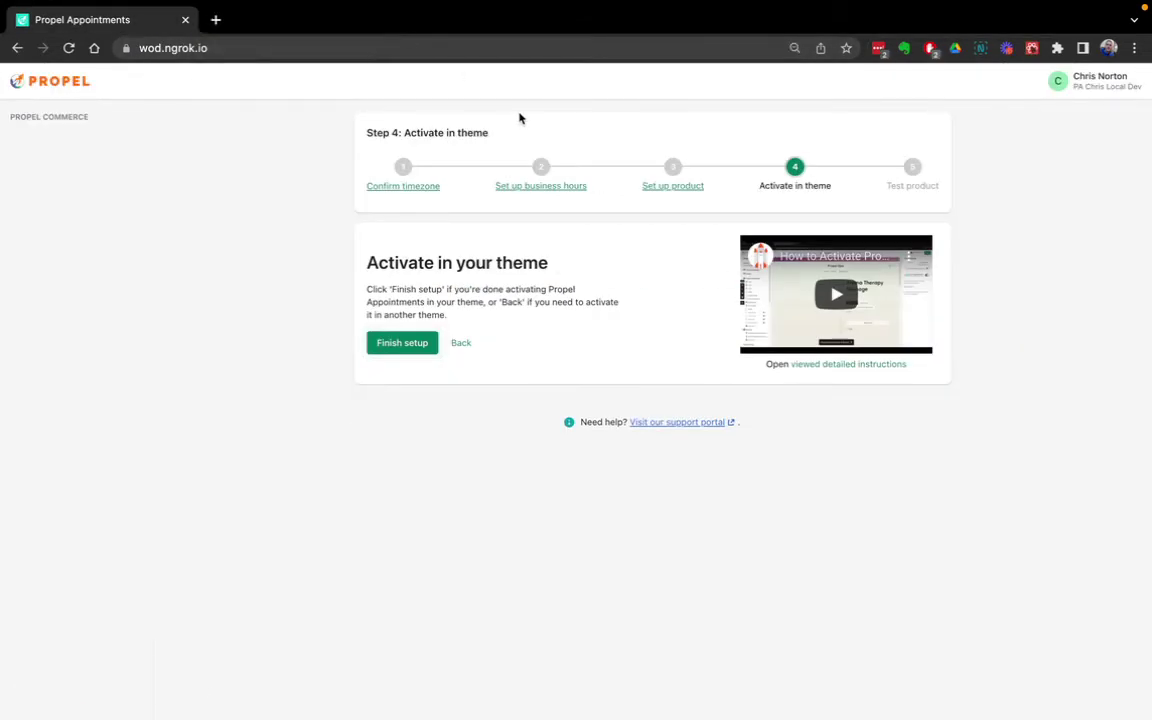
left_click(403, 344)
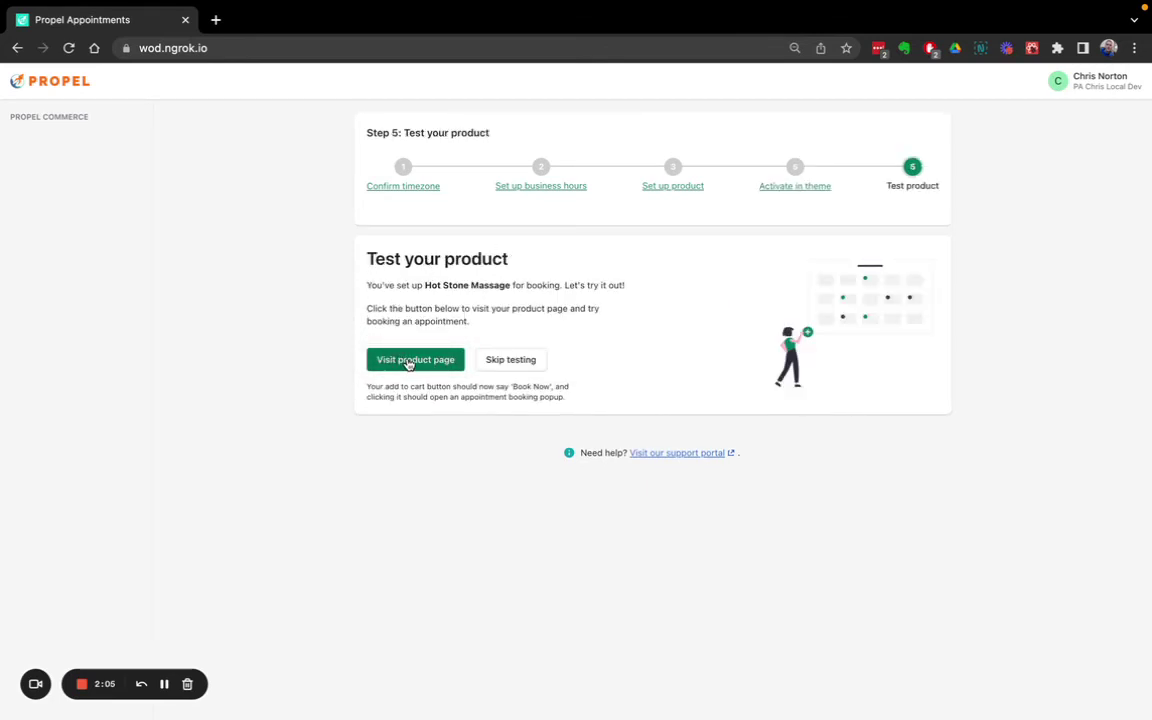
Visit the Hot Stone Massage product page and check the 30 minutes variant's bookable times for May 11, 2022
left_click(408, 362)
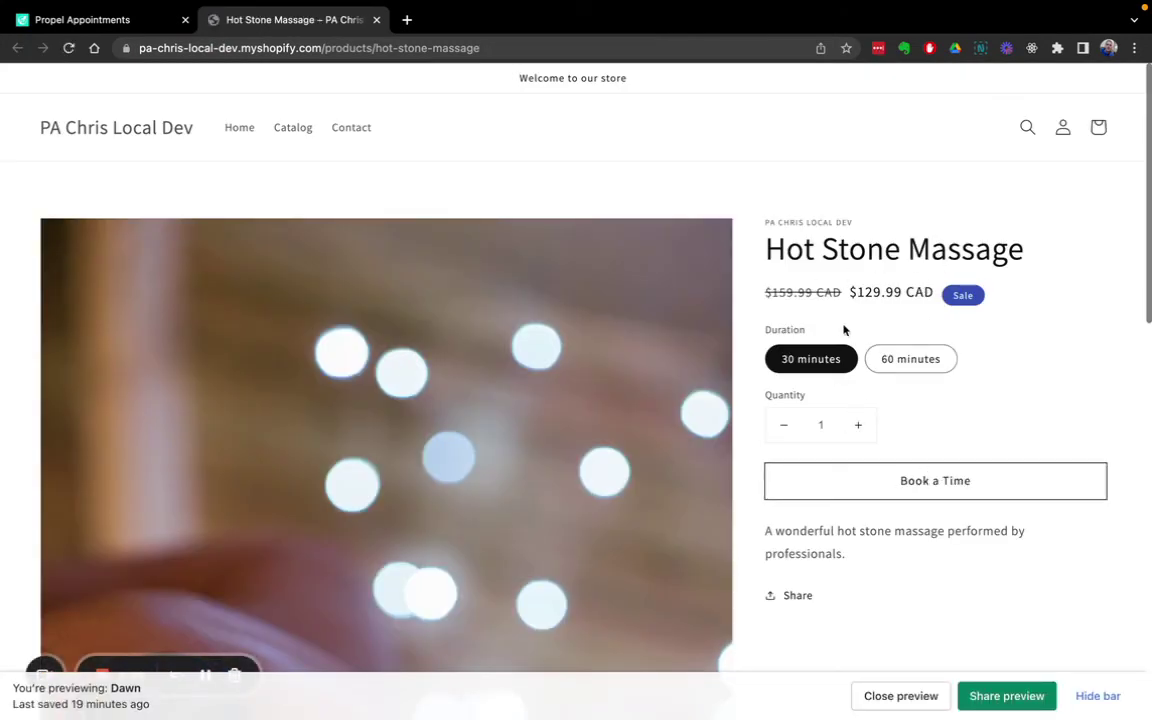
left_click(913, 489)
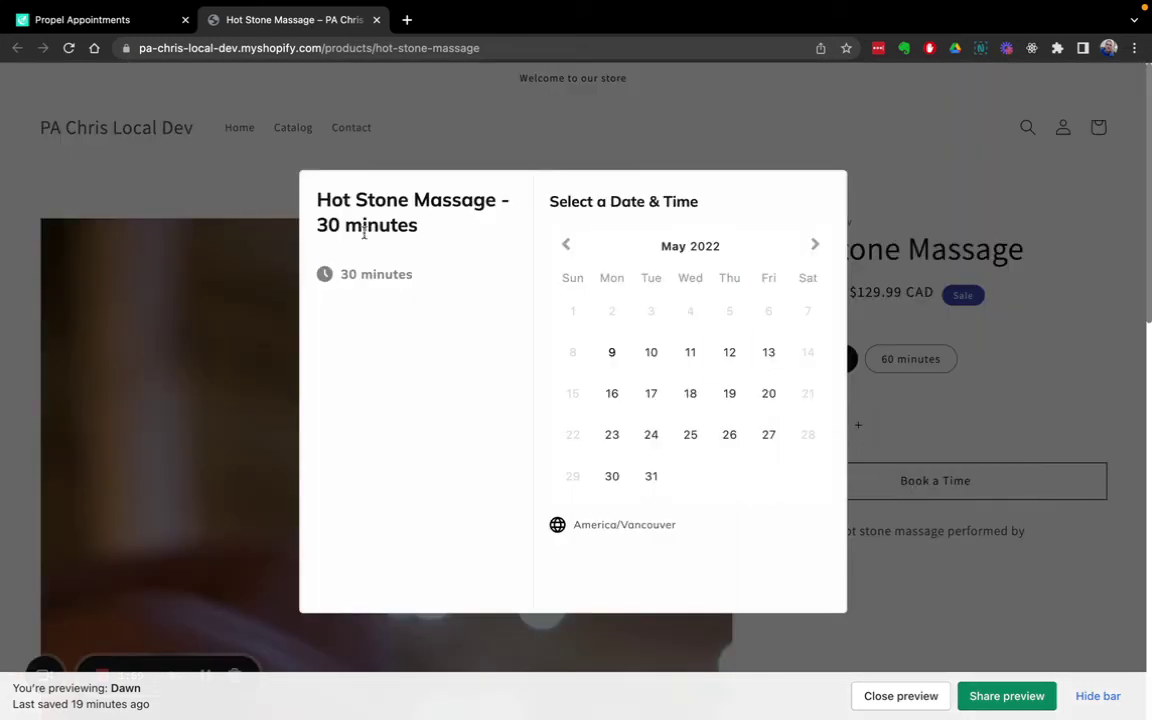
left_click(690, 352)
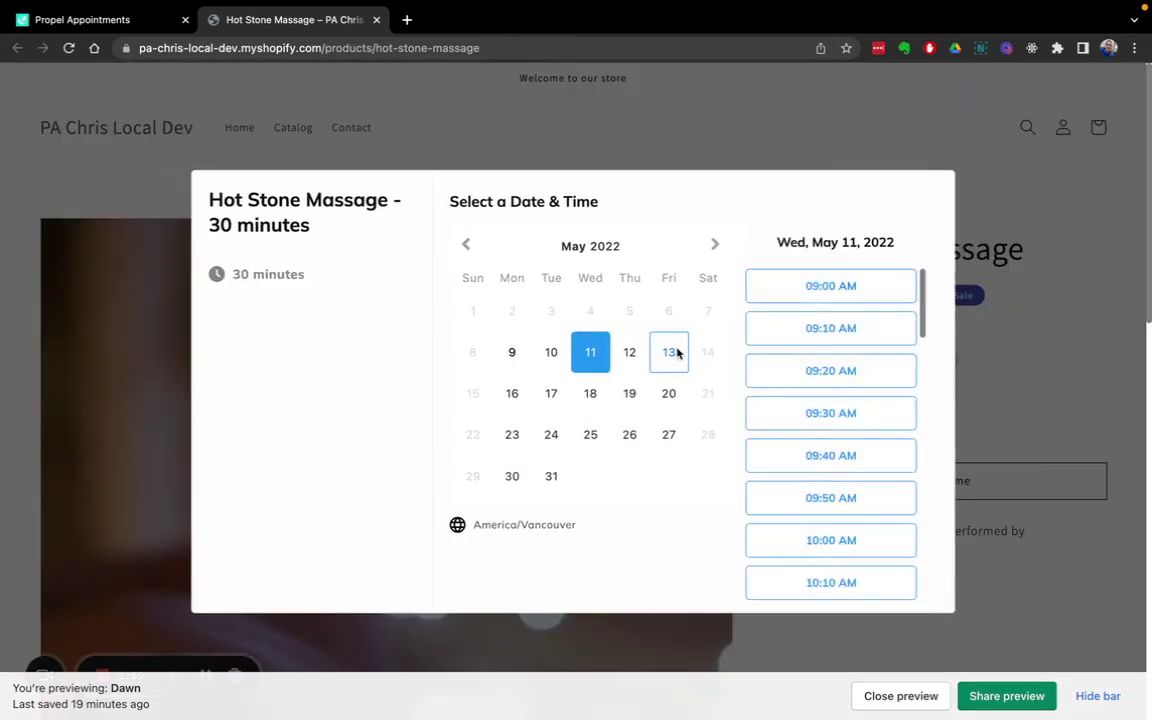
scroll(878, 500, "down", 15)
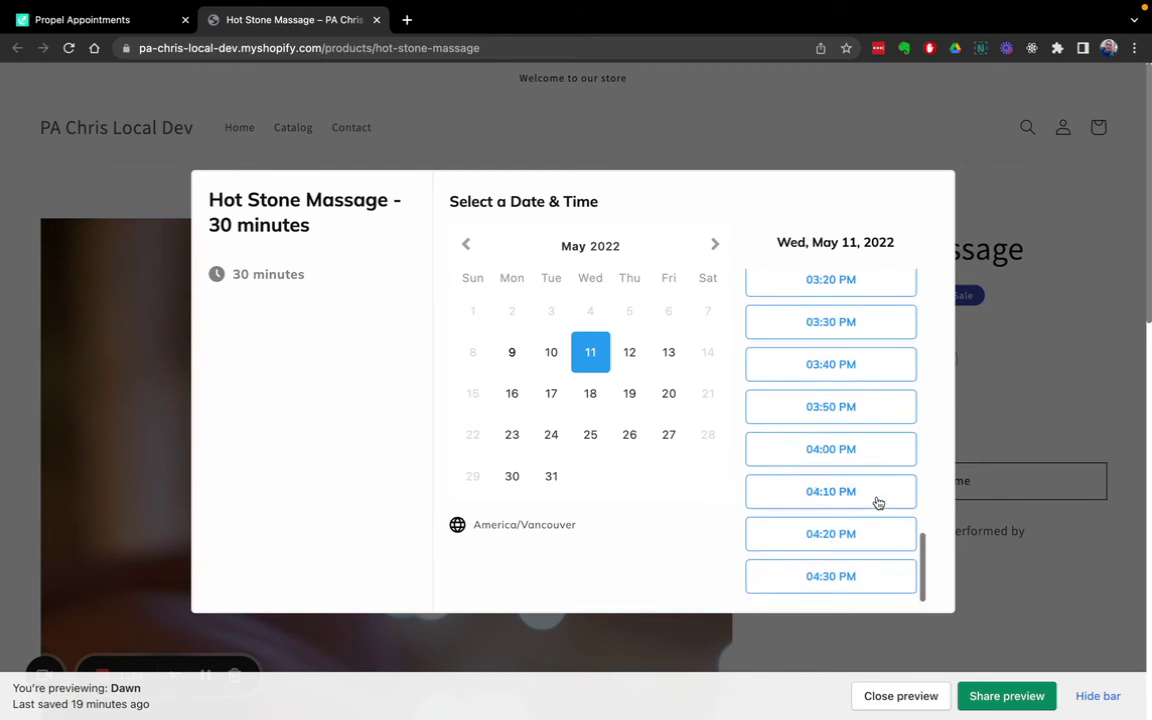
scroll(878, 503, "up", 5)
scroll(878, 503, "up", 10)
Return to the onboarding page, report that the product test worked and go to the dashboard
left_click(80, 19)
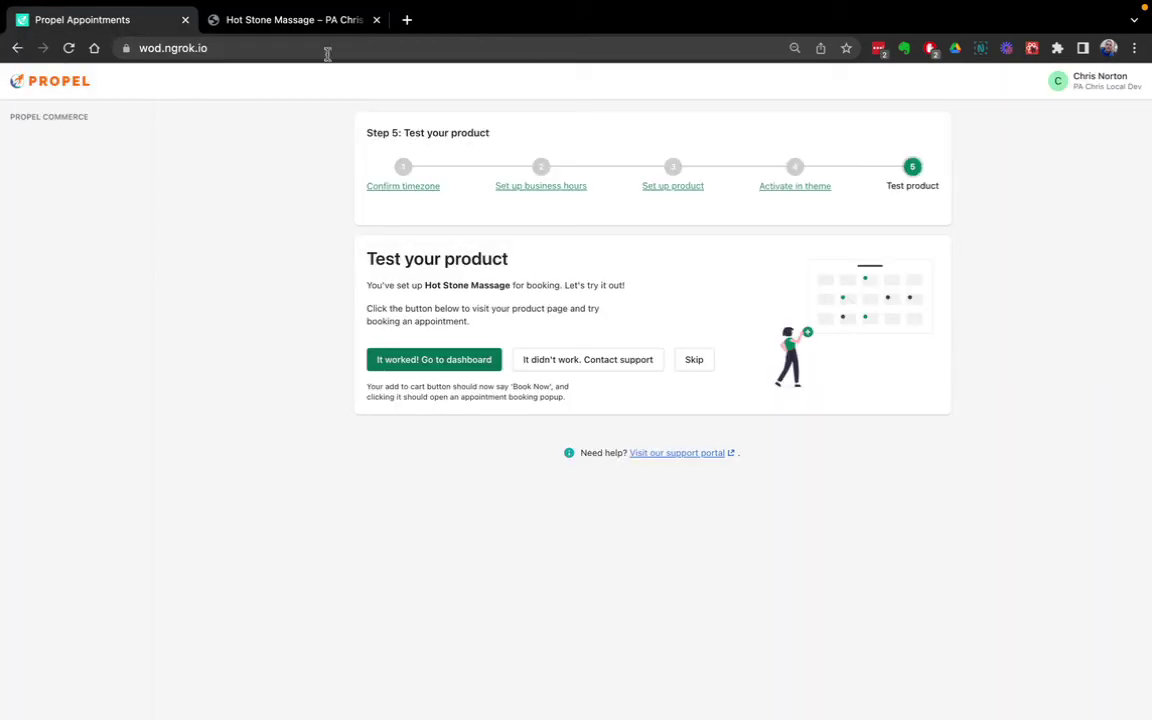
left_click(424, 362)
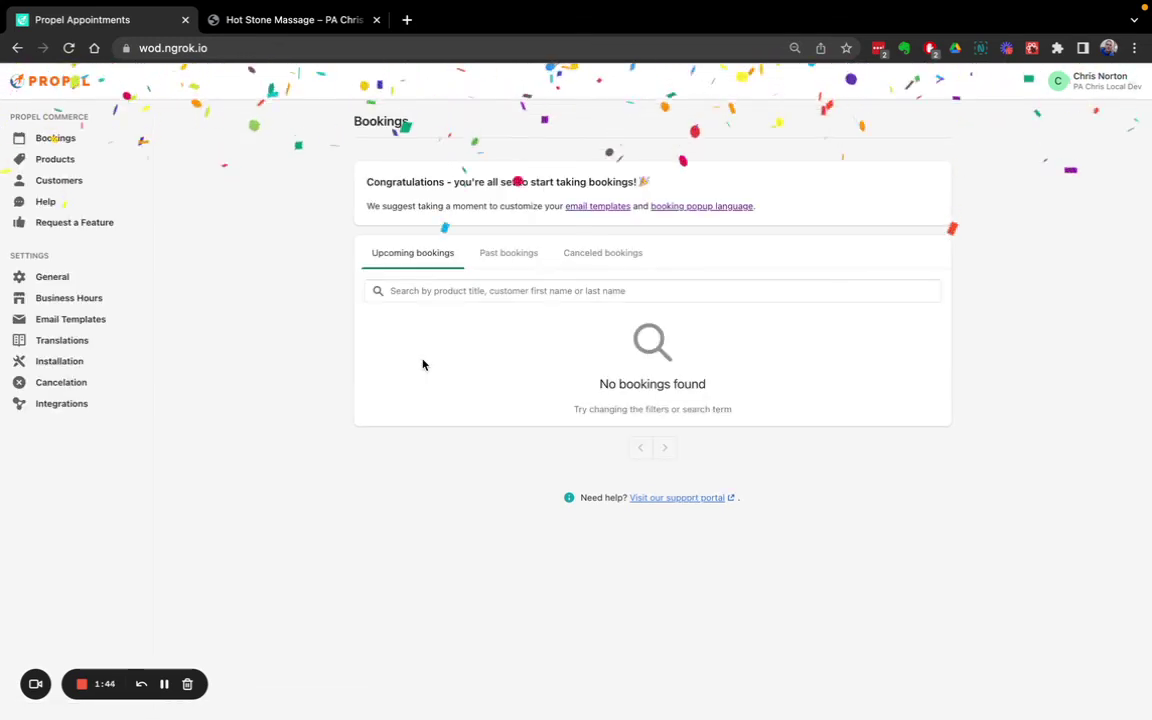